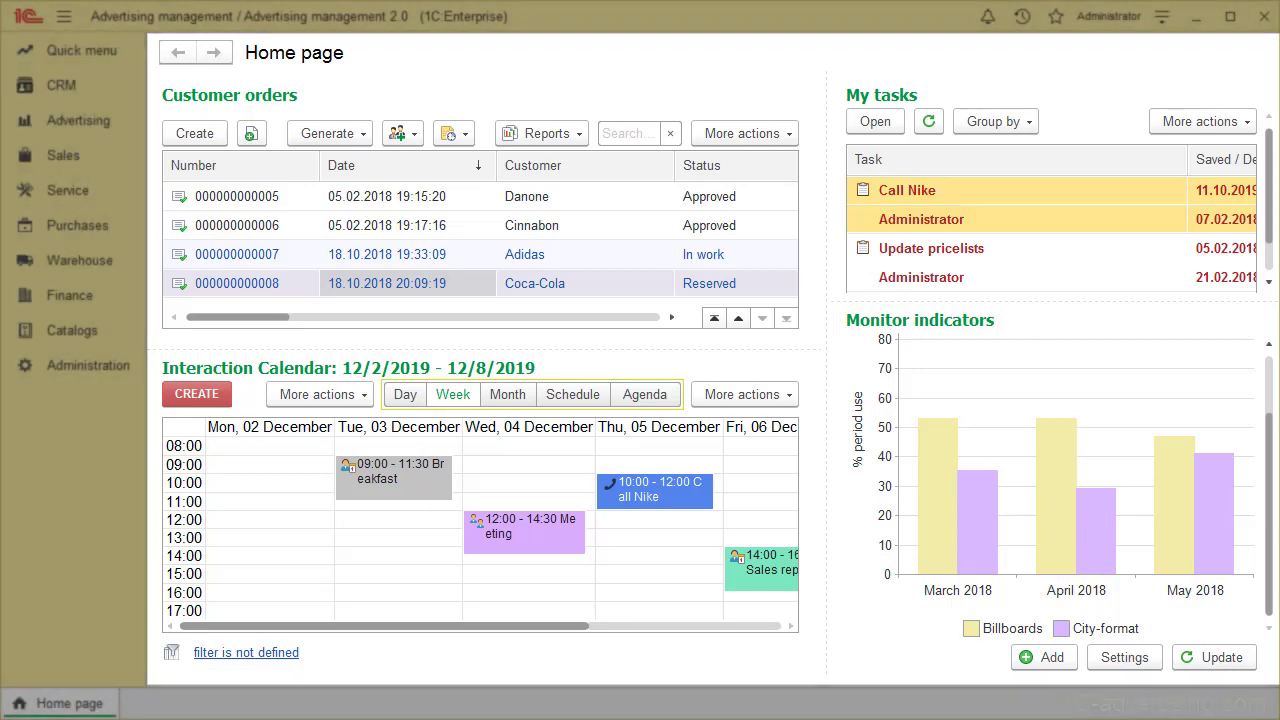
Step: In Panel settings, move the sections panel from the left side to the top of the window and apply
click(1161, 20)
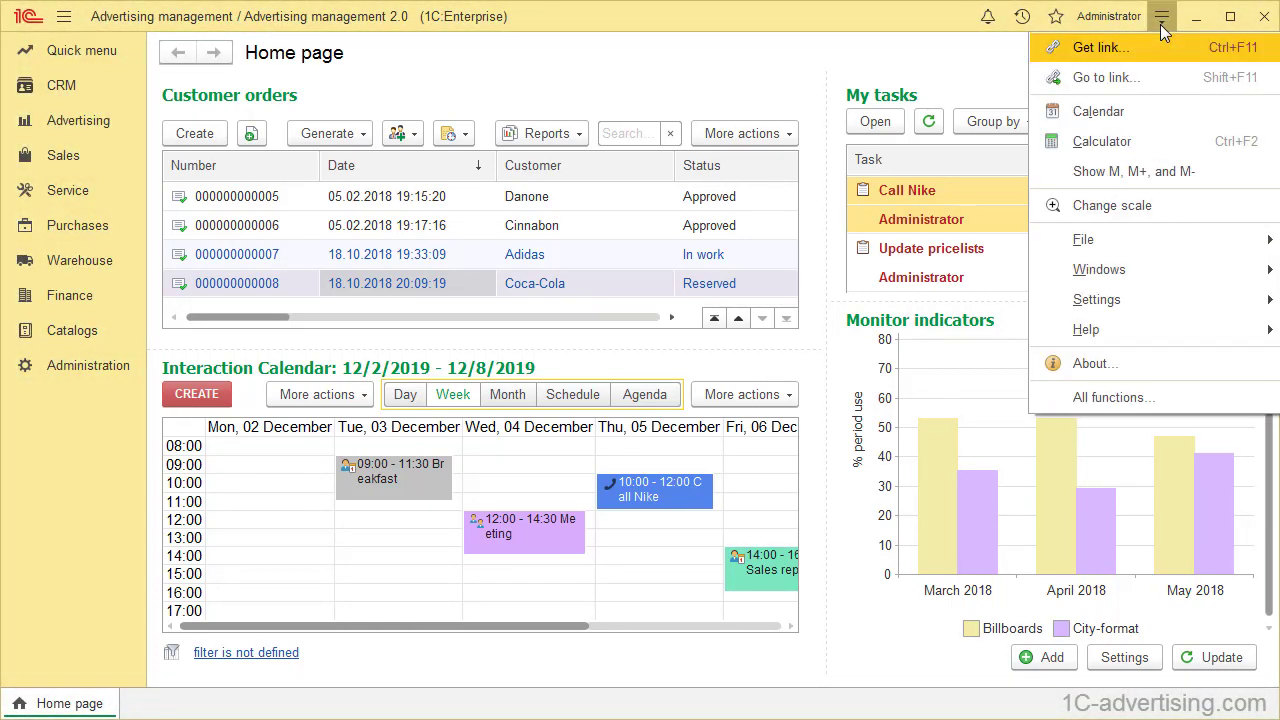
click(1118, 305)
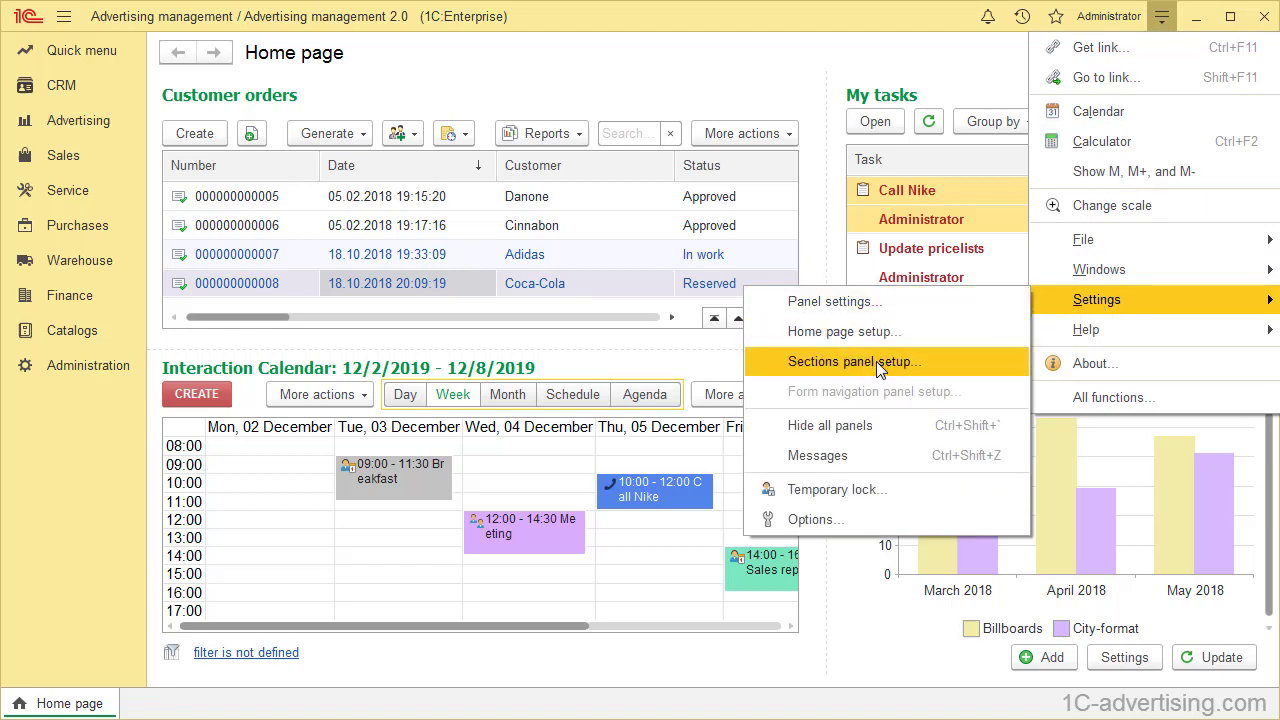
click(873, 303)
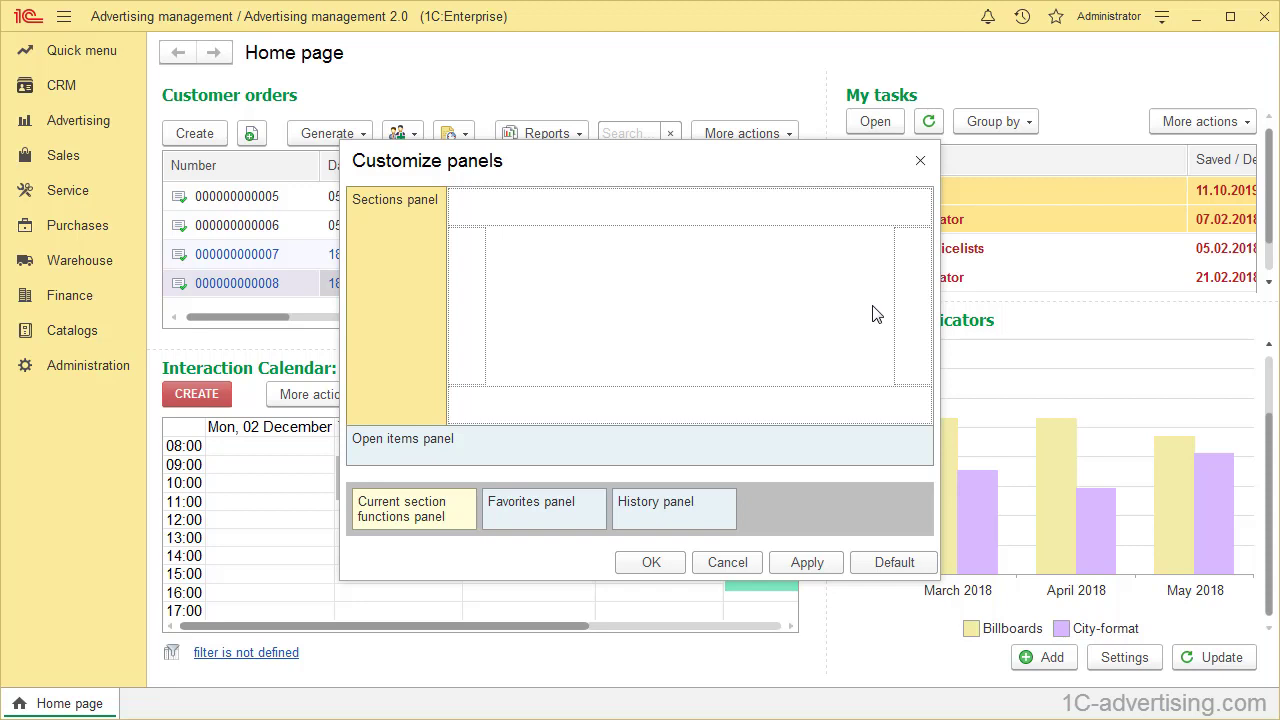
drag(429, 306, 513, 210)
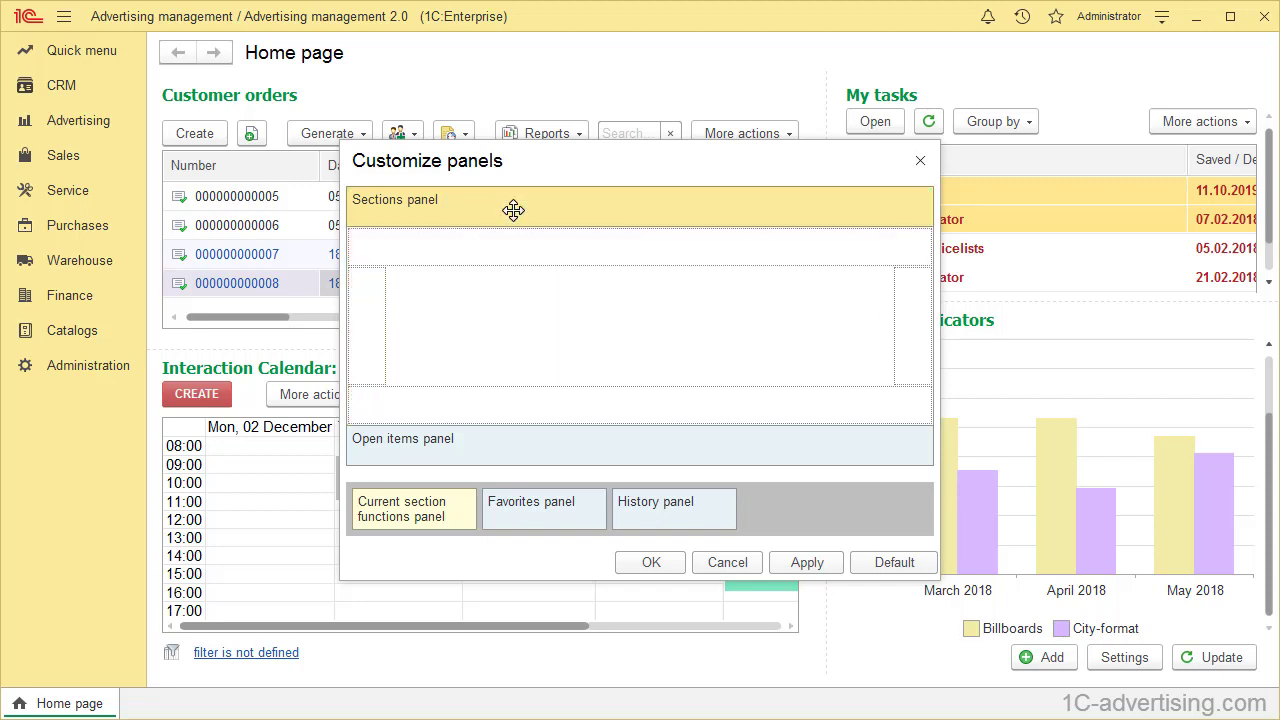
click(807, 563)
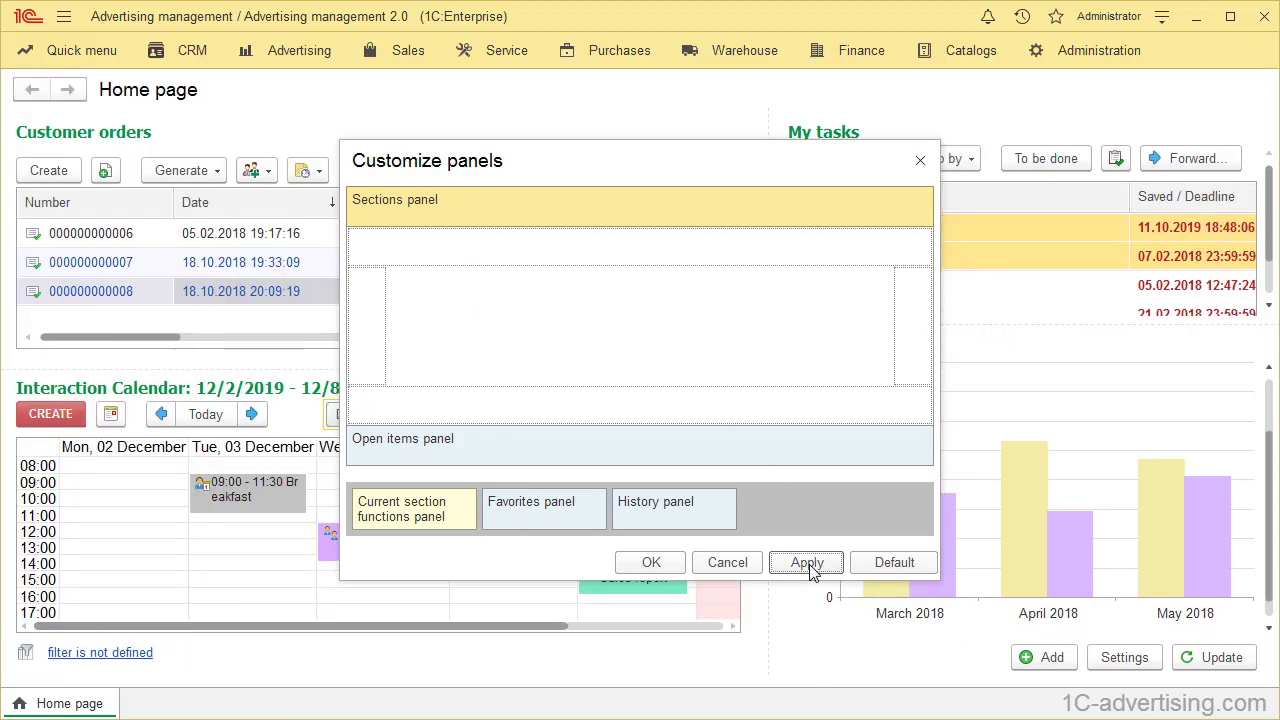
click(651, 563)
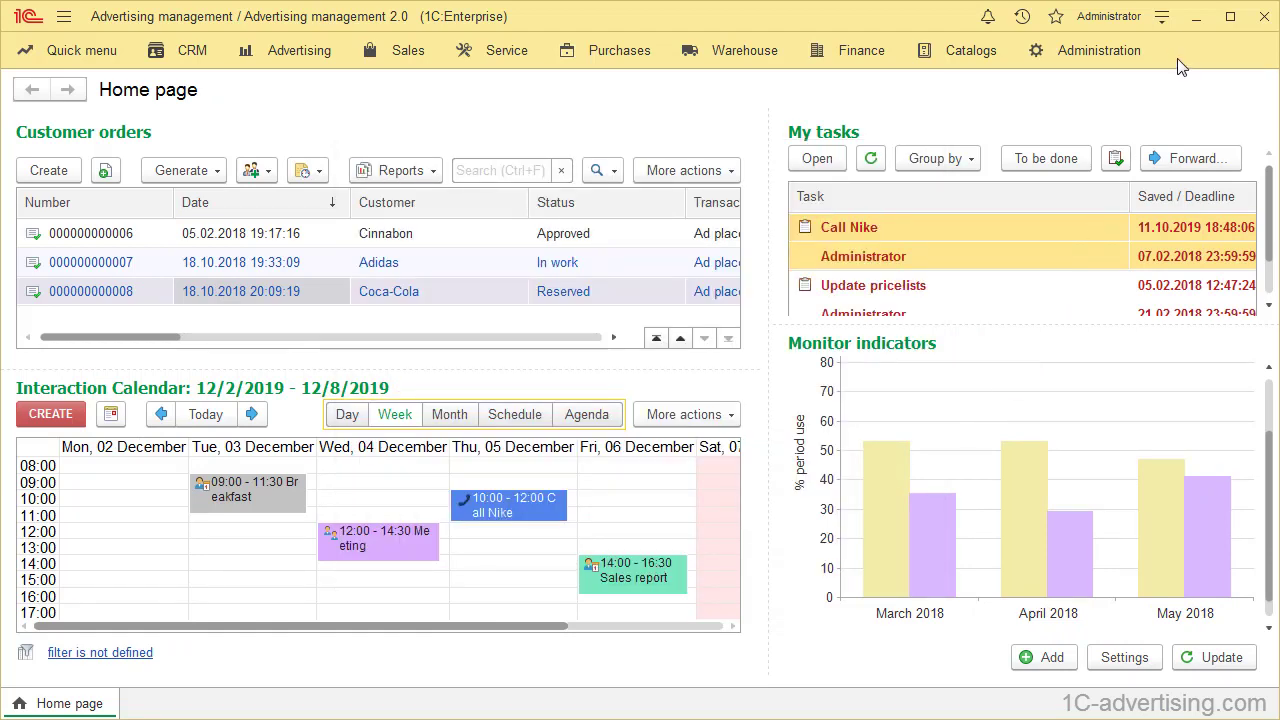
Step: In Sections panel setup, remove all sections, then add back only Advertising, Sales and Finance
click(1162, 18)
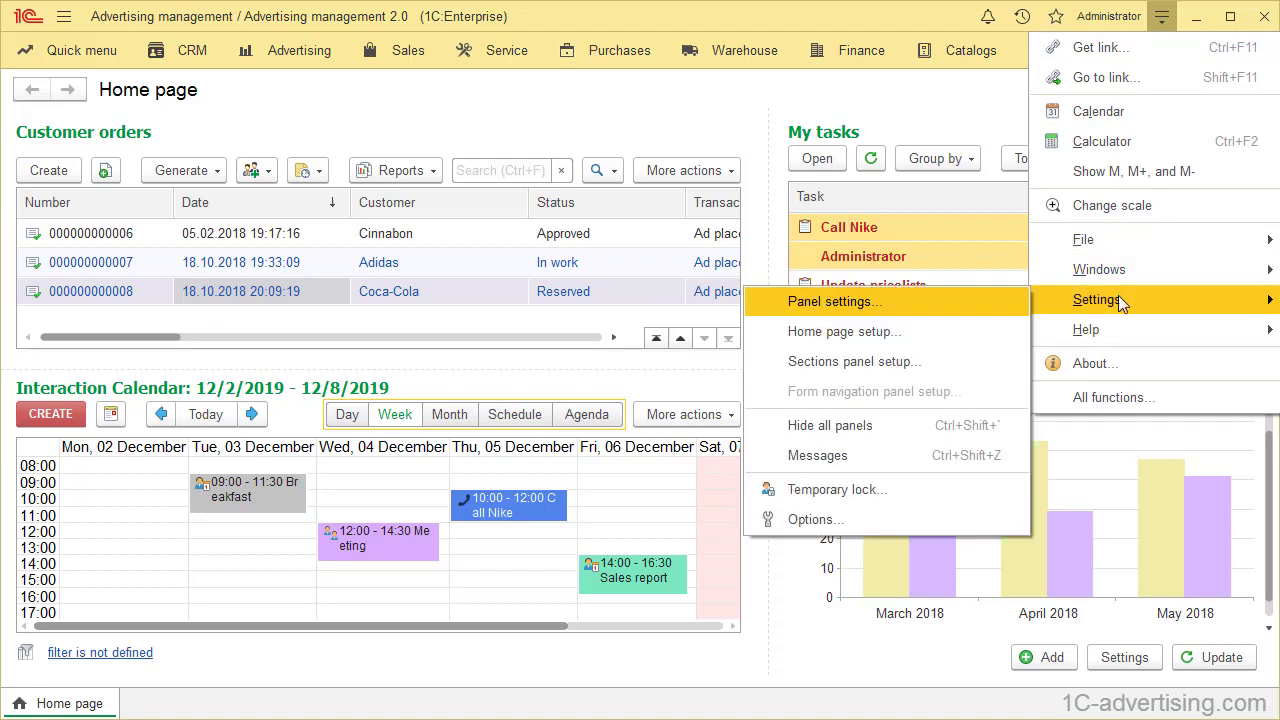
mouse_move(1097, 299)
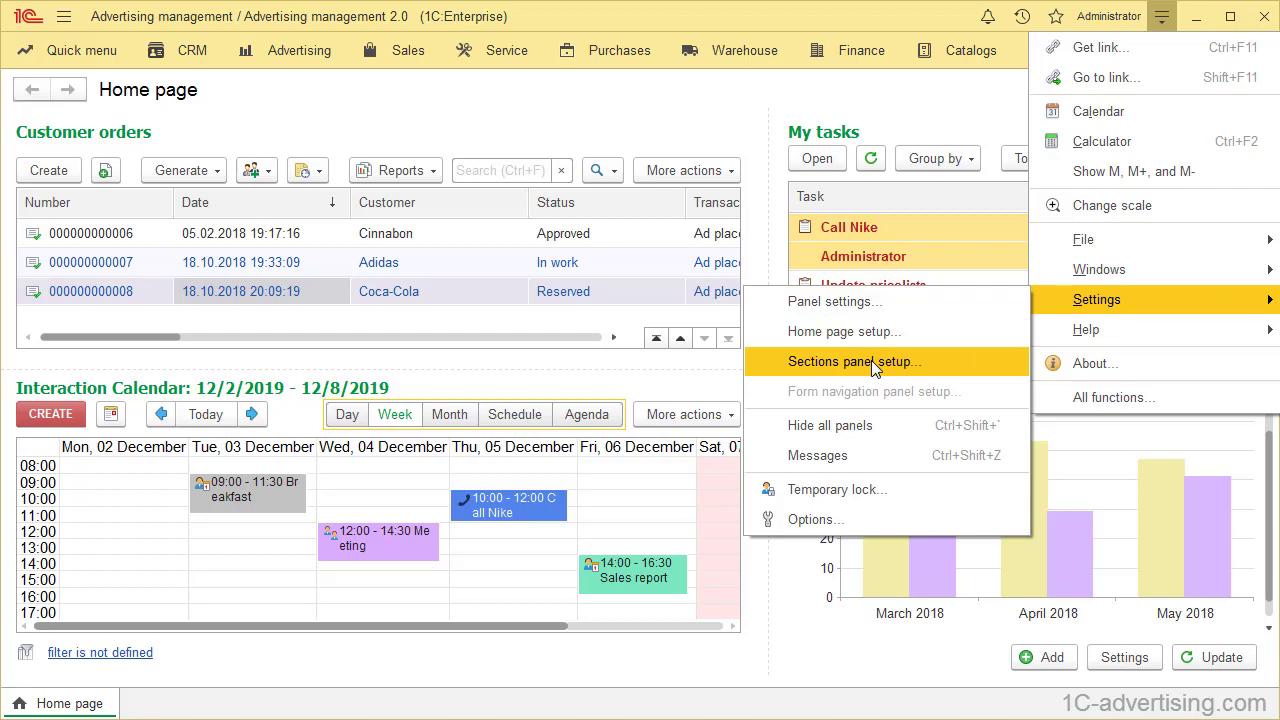
click(873, 368)
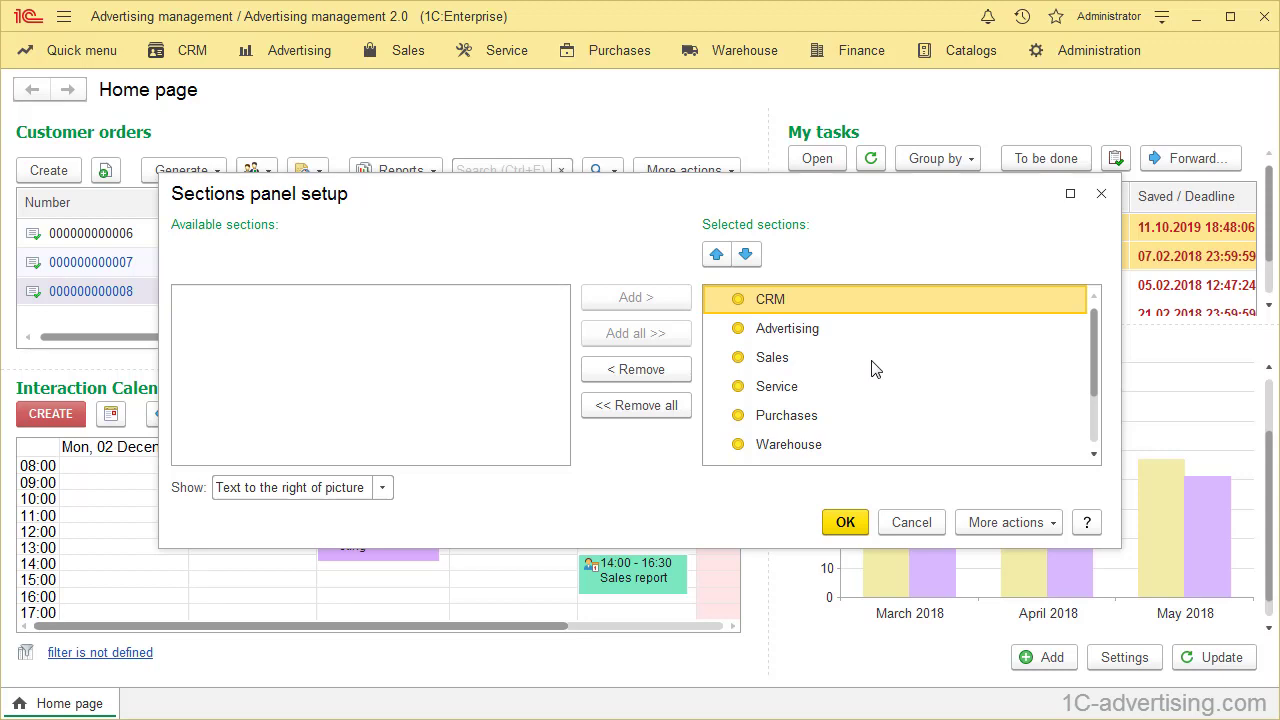
click(676, 410)
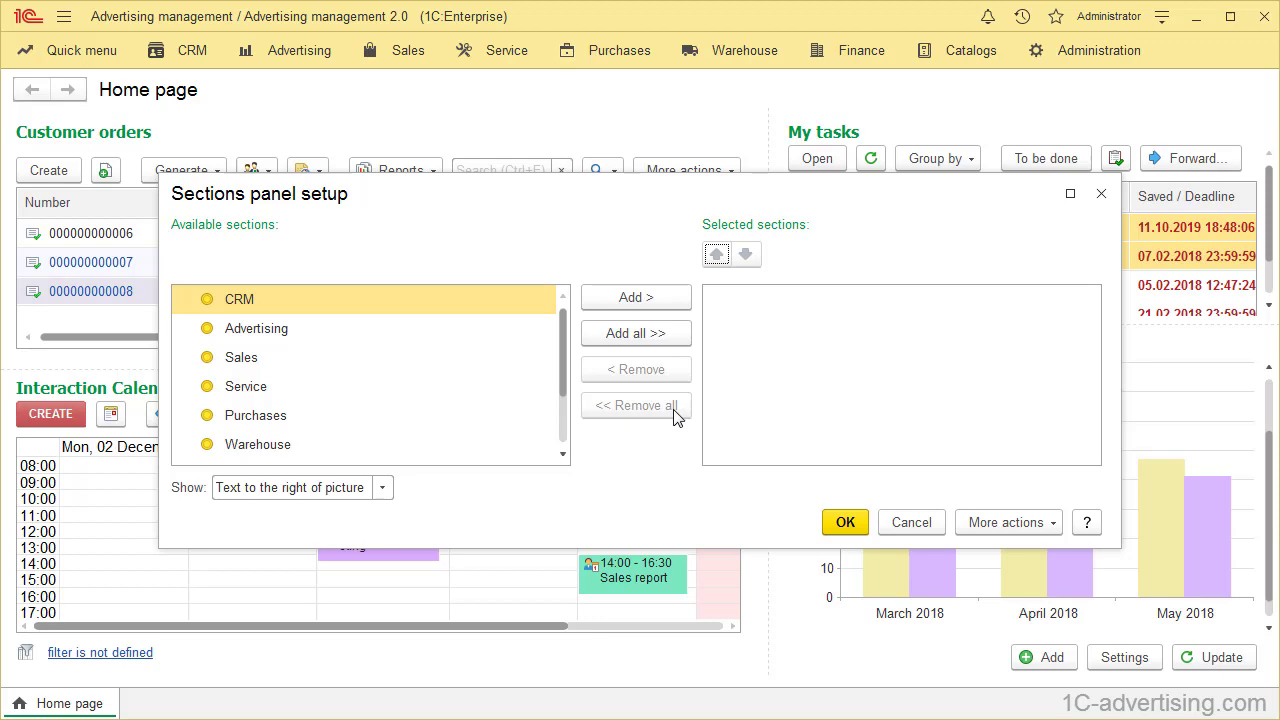
click(266, 333)
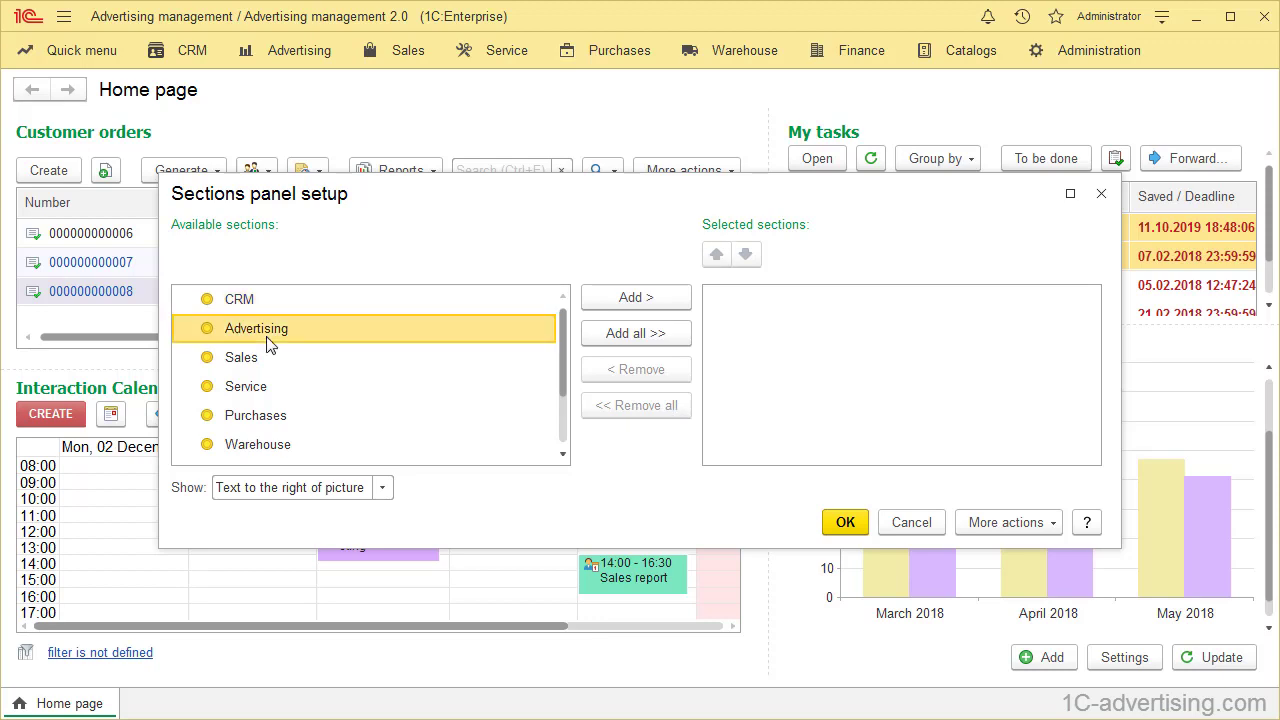
click(626, 297)
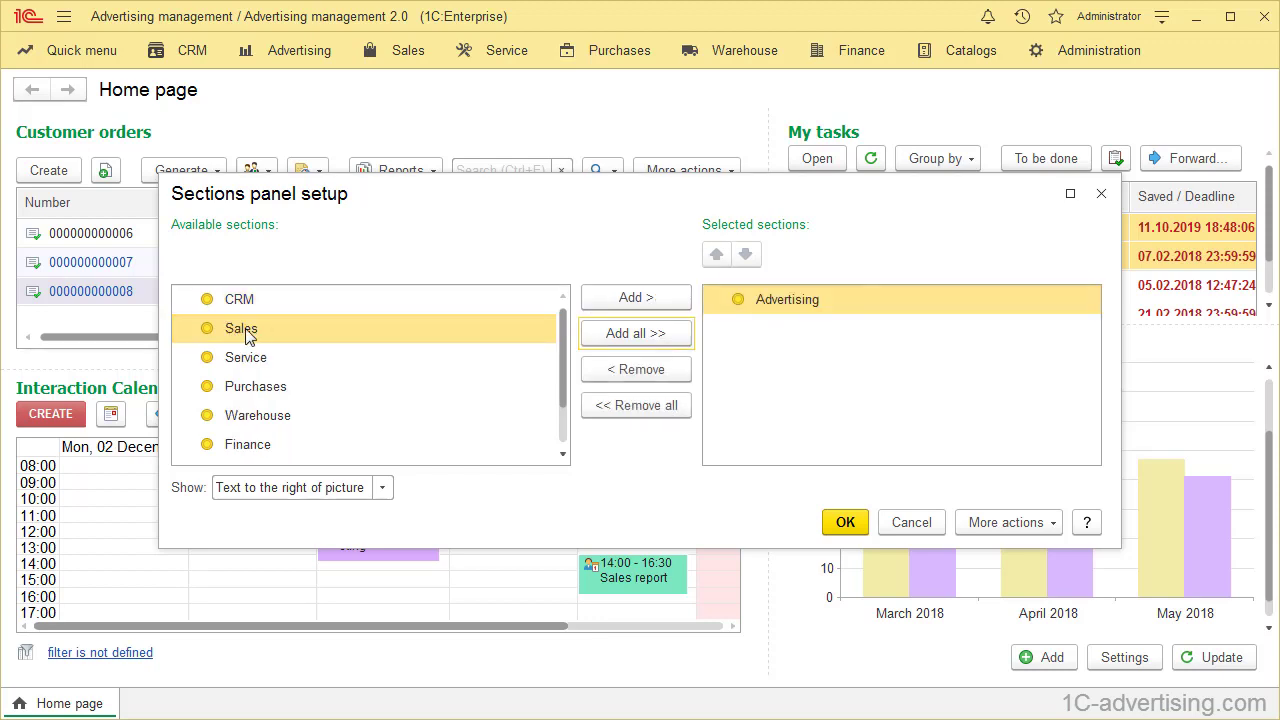
click(280, 331)
click(650, 299)
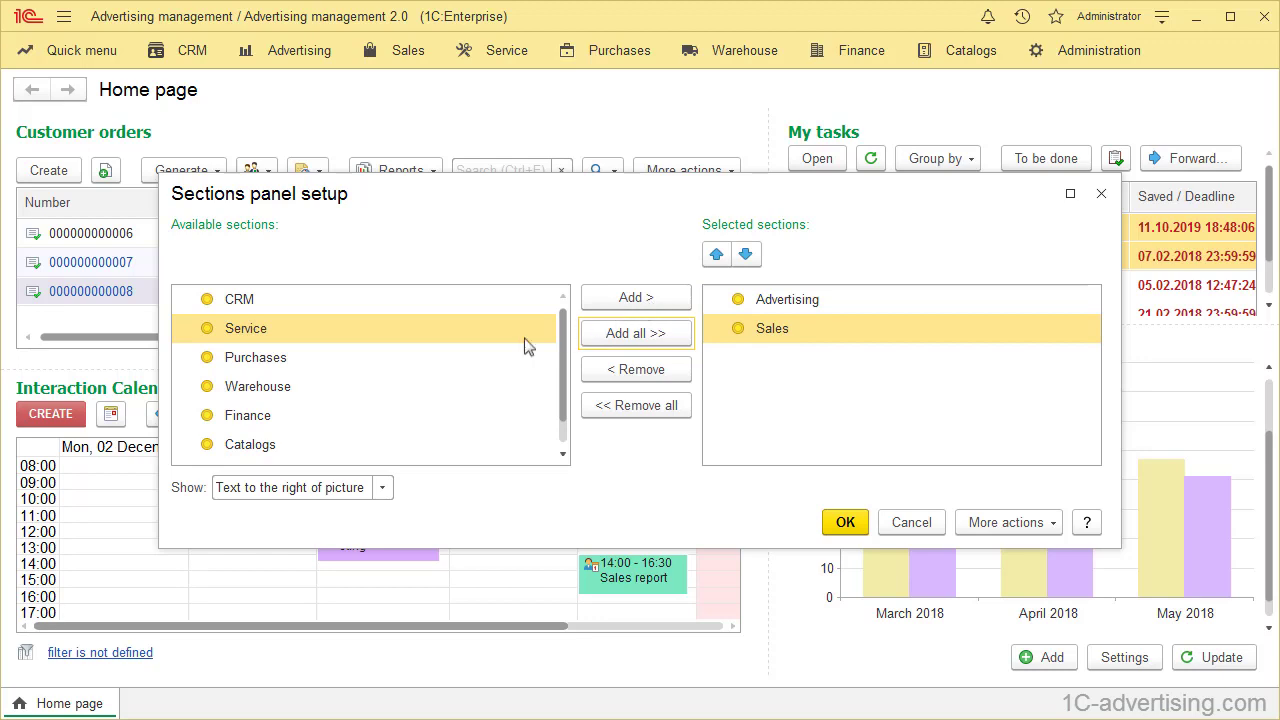
click(282, 418)
click(630, 299)
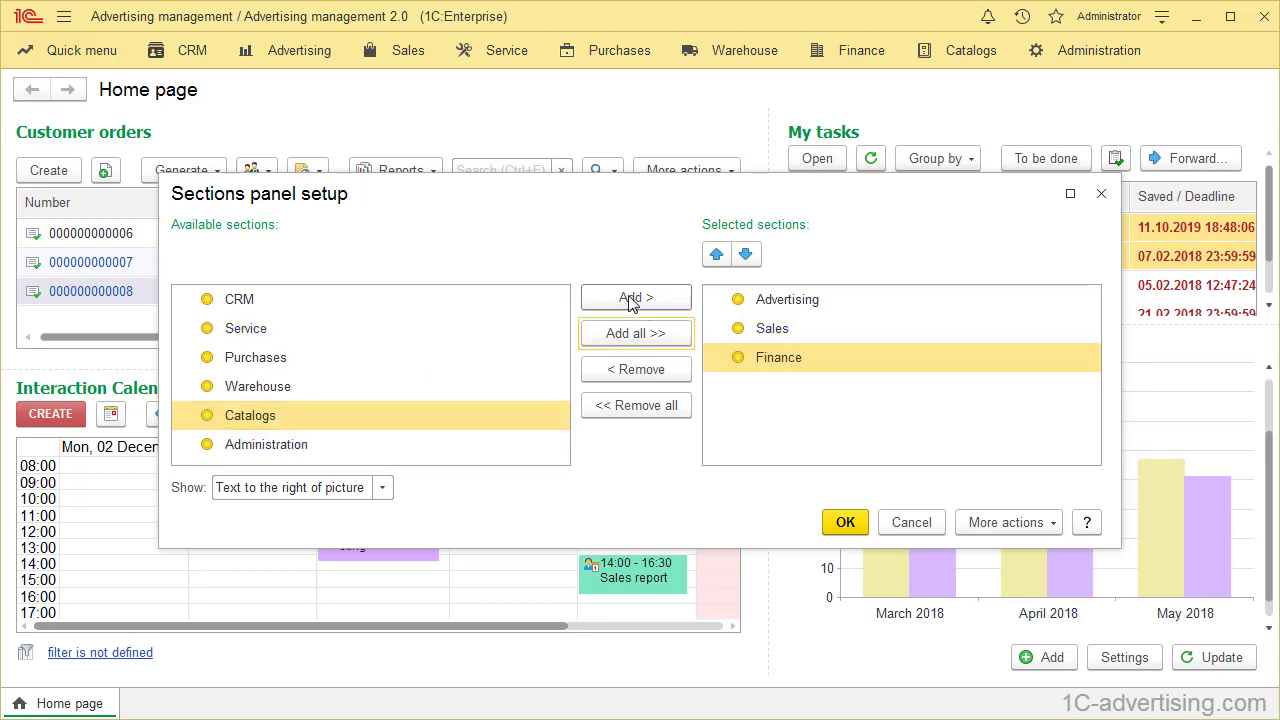
click(846, 524)
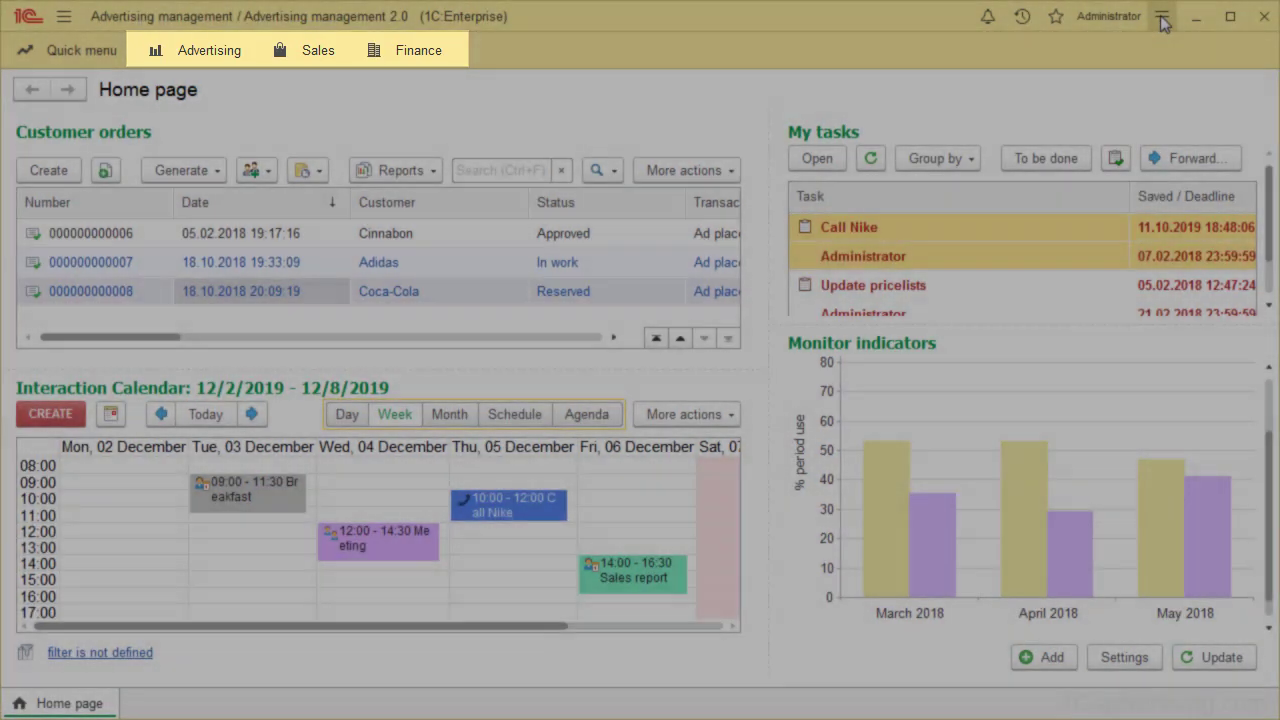
Step: In Sections panel setup, add all sections back and restore the default settings
click(1162, 18)
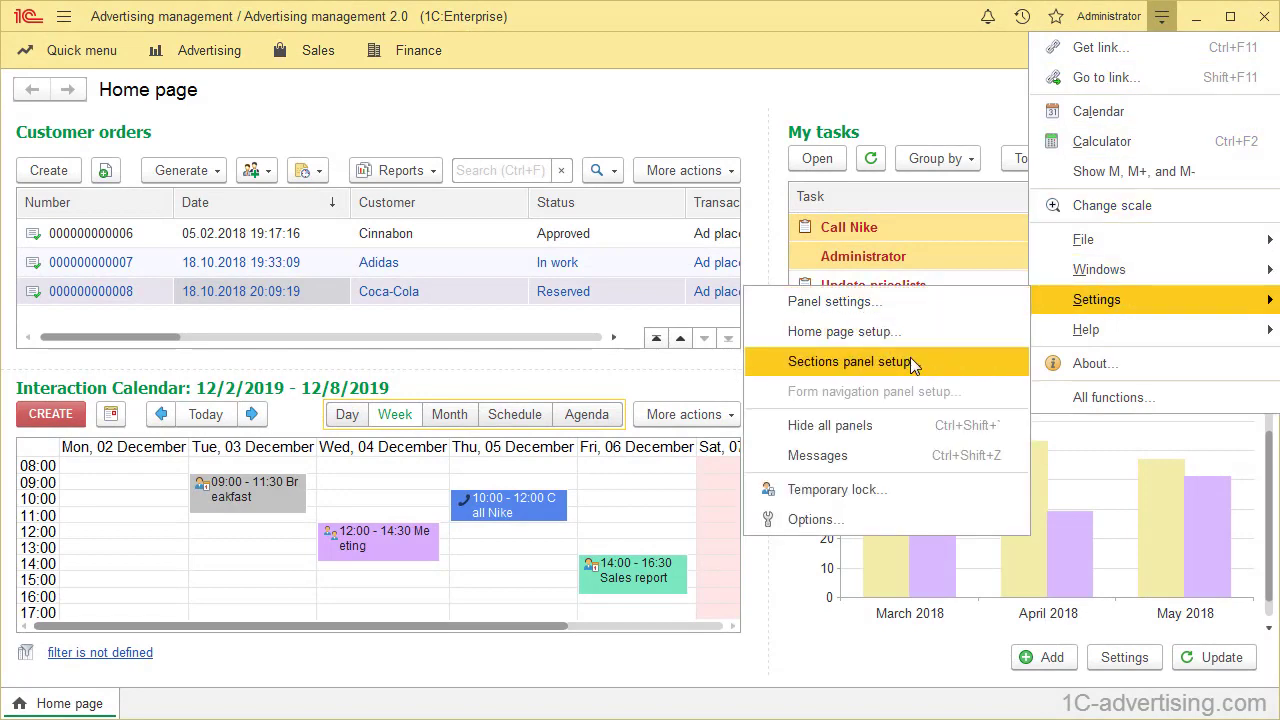
click(910, 360)
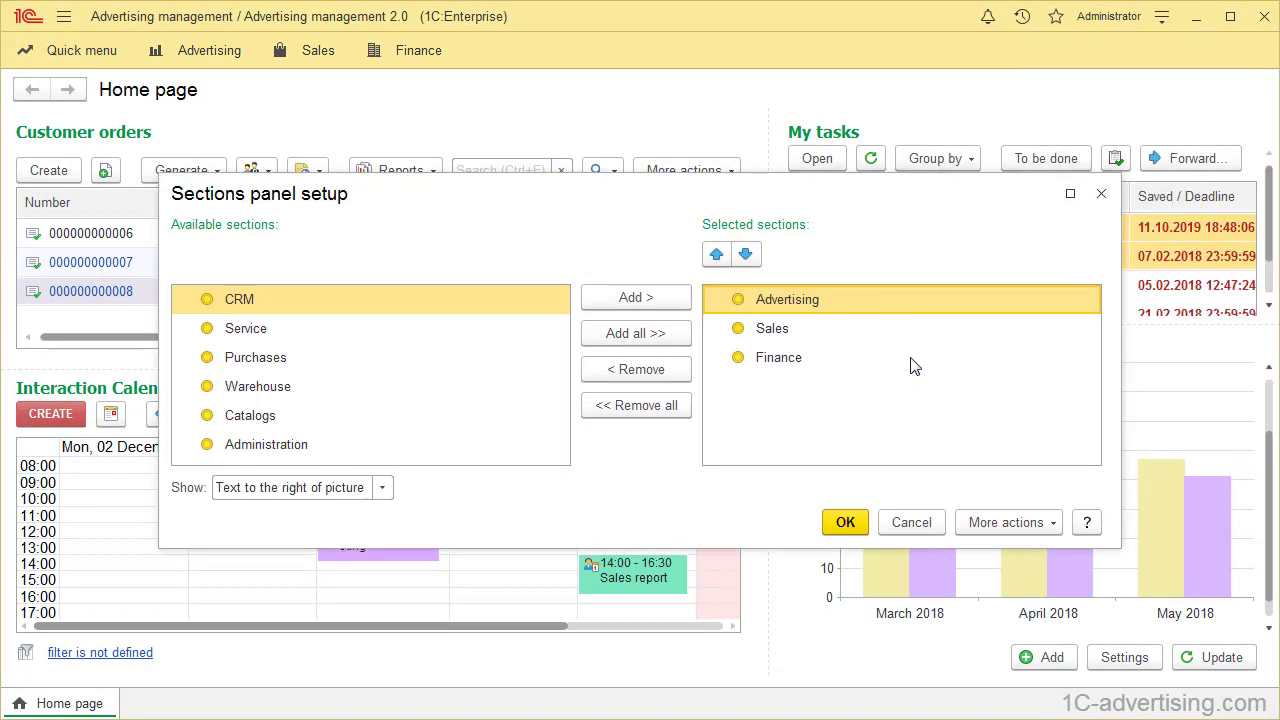
click(645, 336)
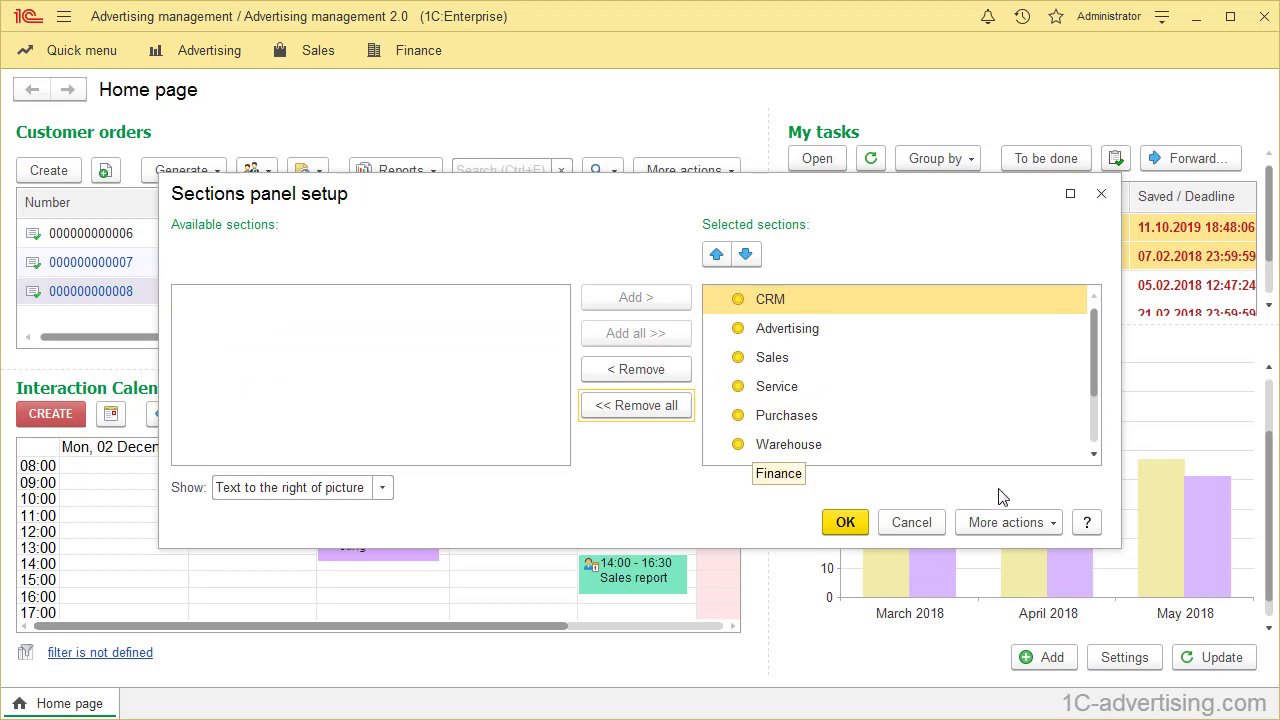
click(1052, 530)
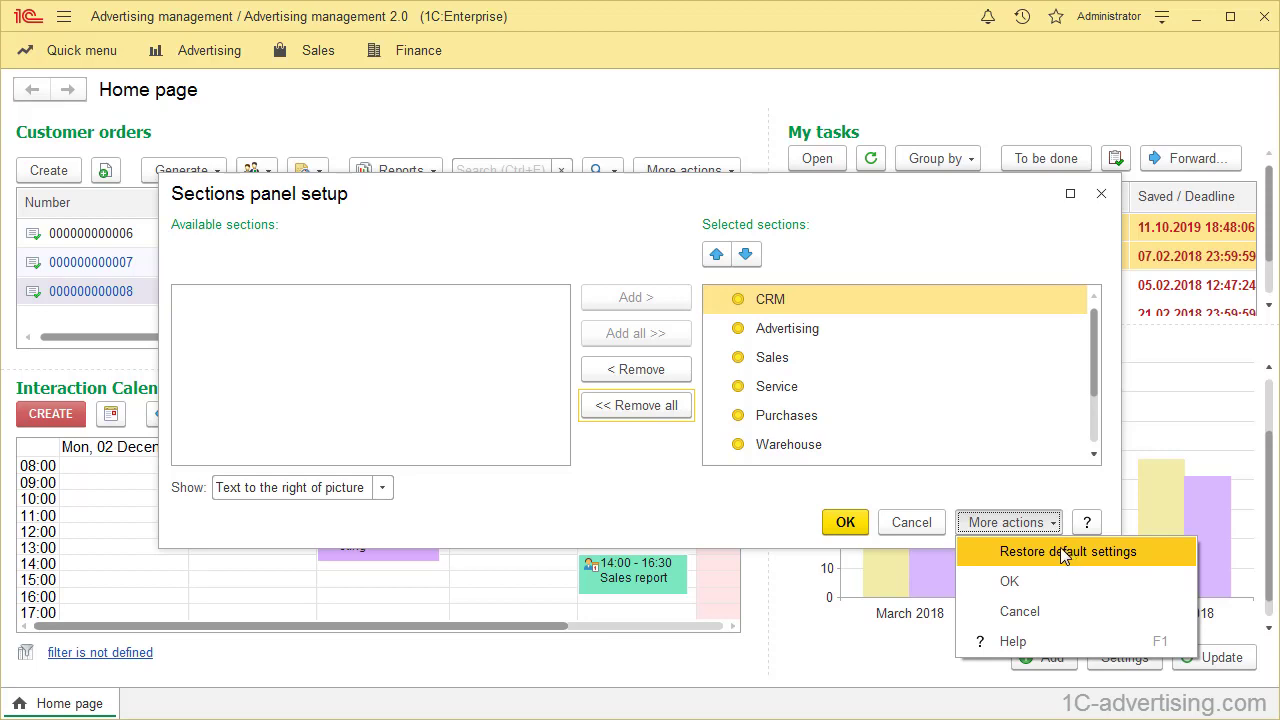
click(846, 526)
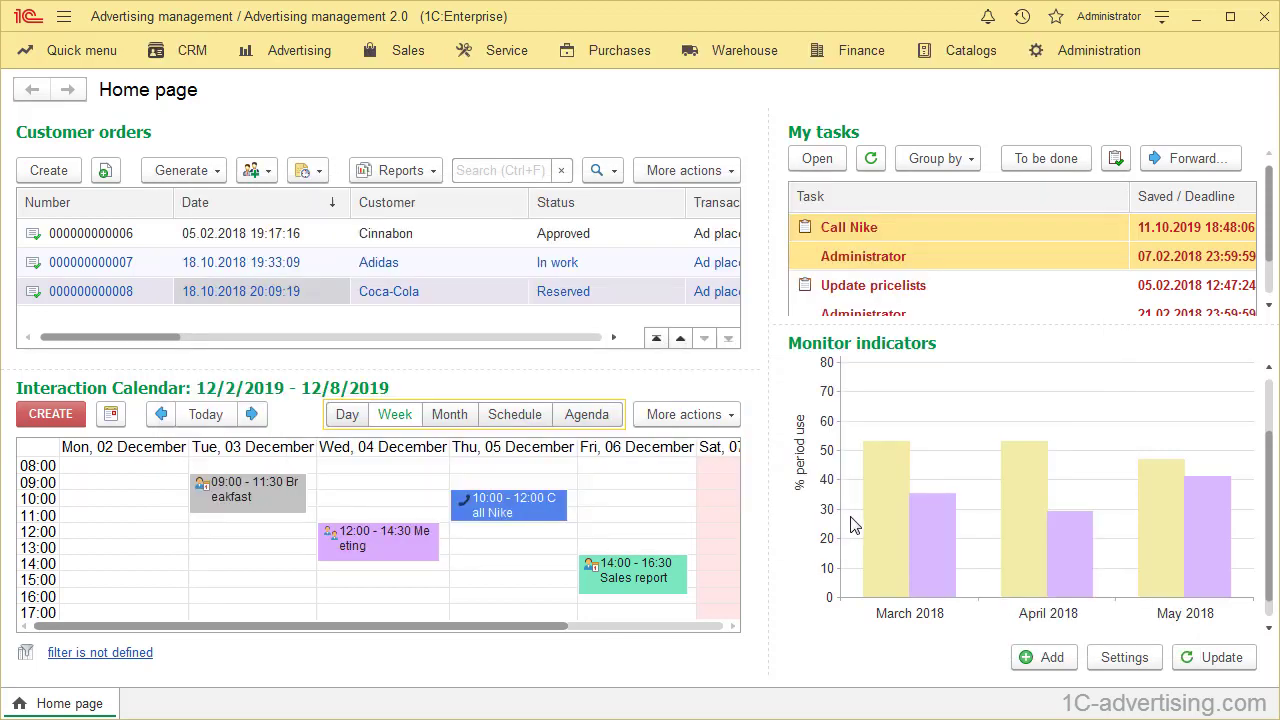
Step: Set the sections panel Show option to Picture so only icons appear
click(1161, 16)
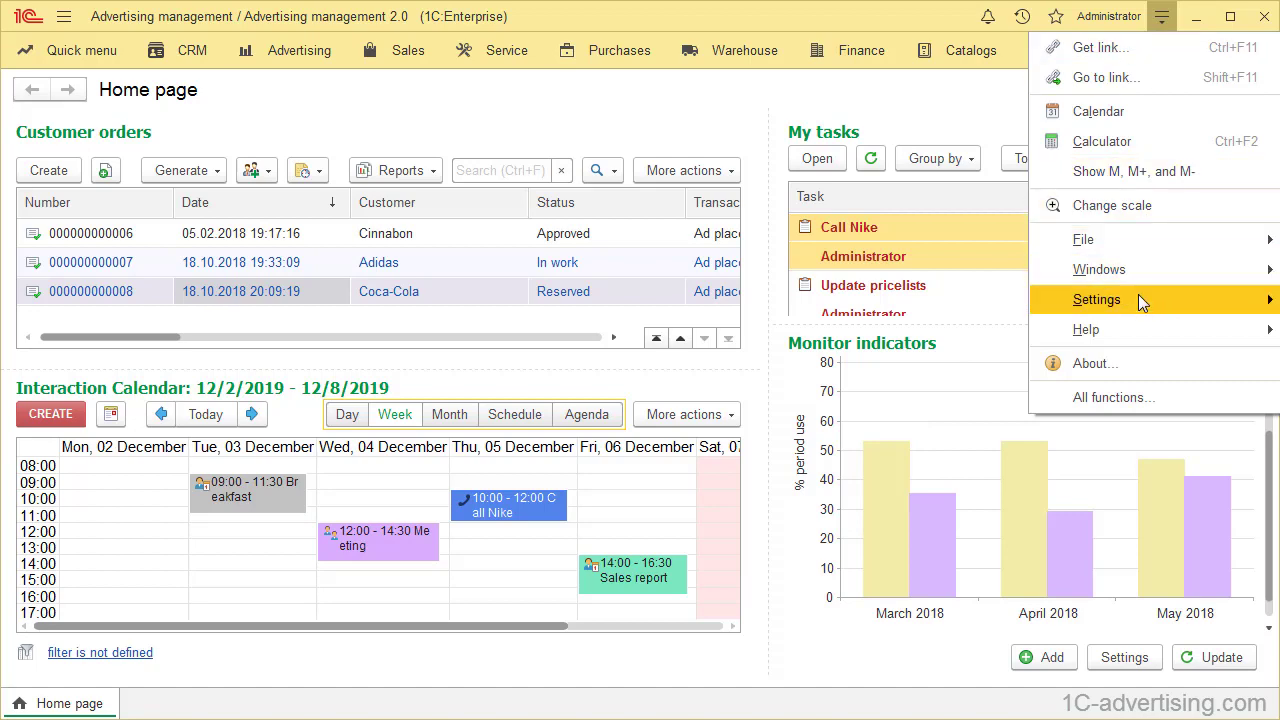
mouse_move(1097, 299)
click(863, 362)
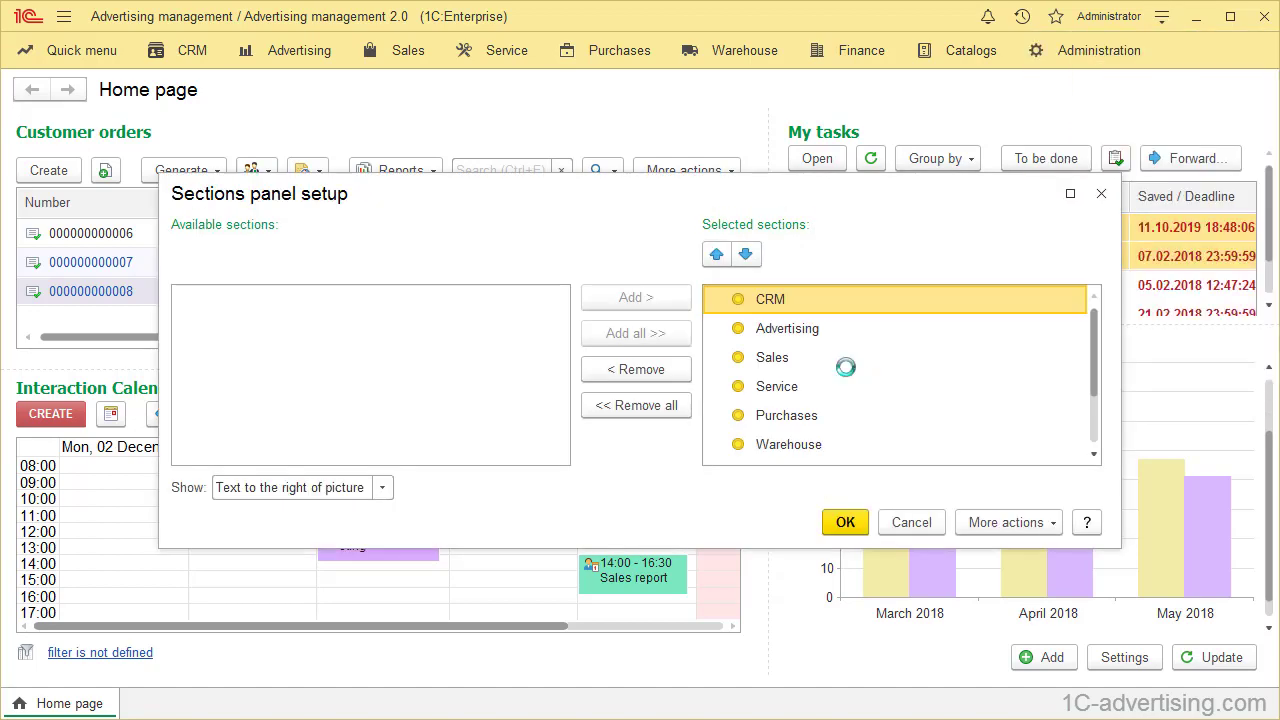
click(383, 489)
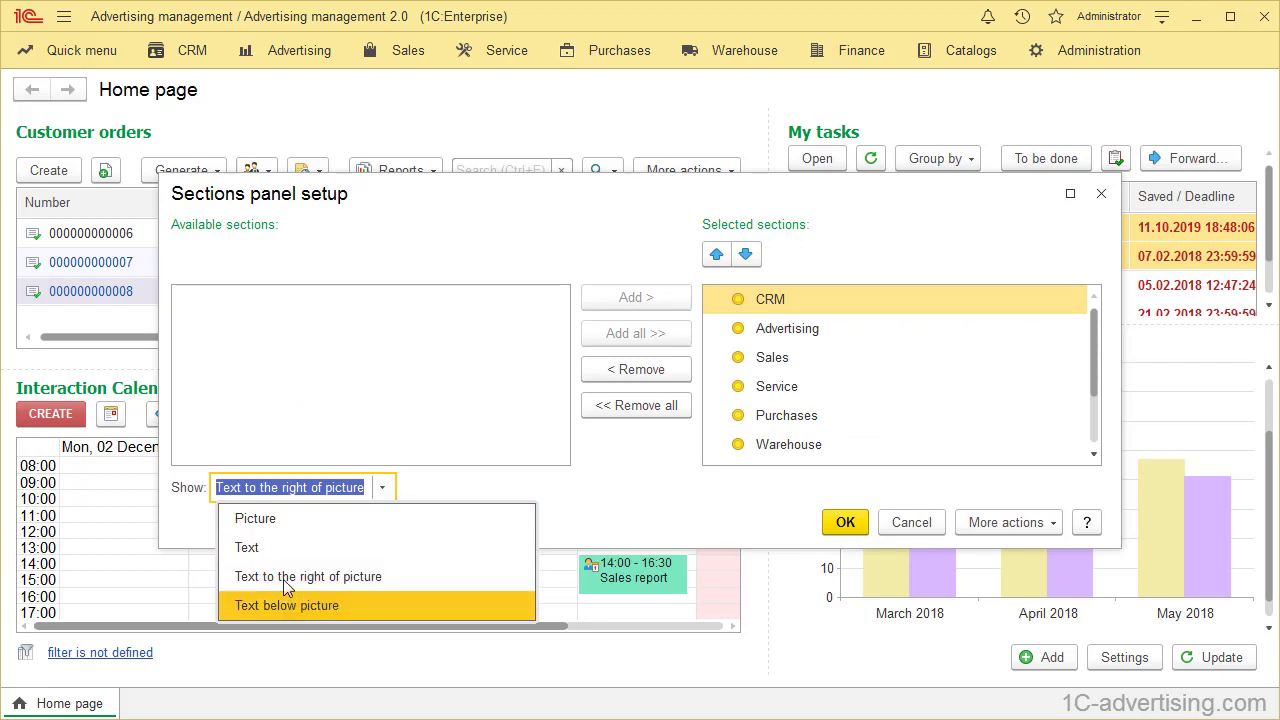
click(276, 519)
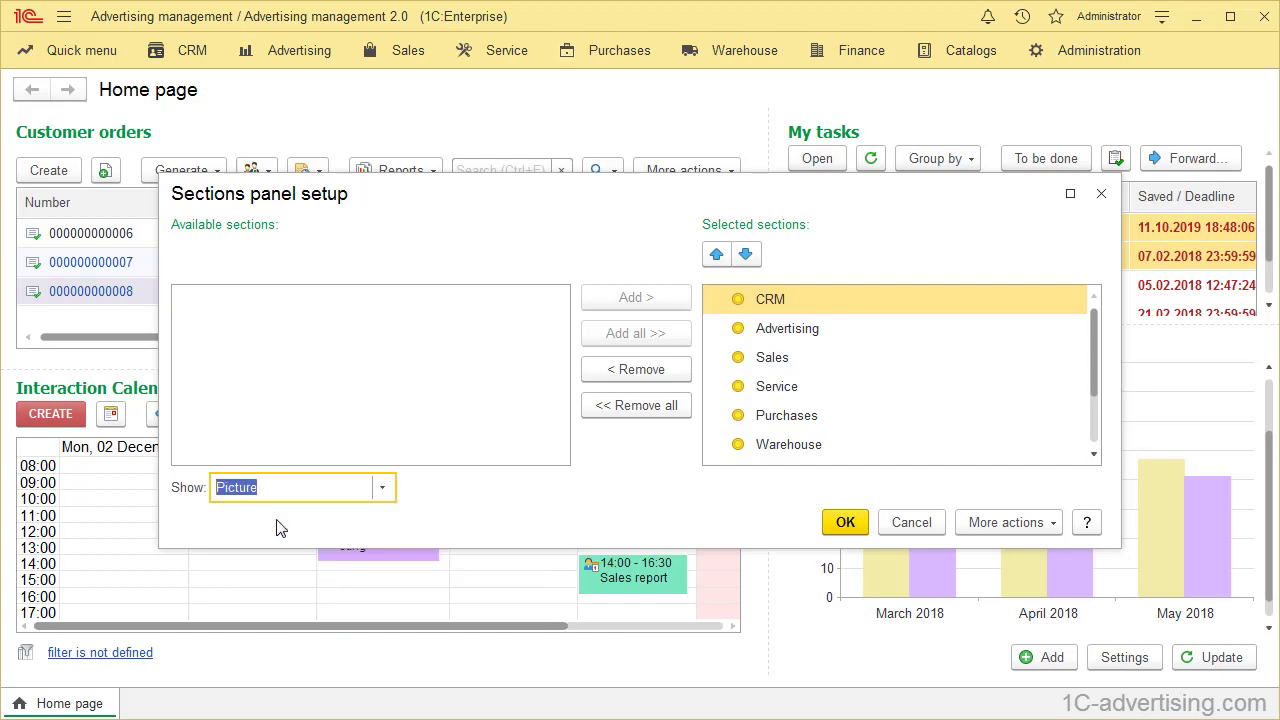
click(846, 522)
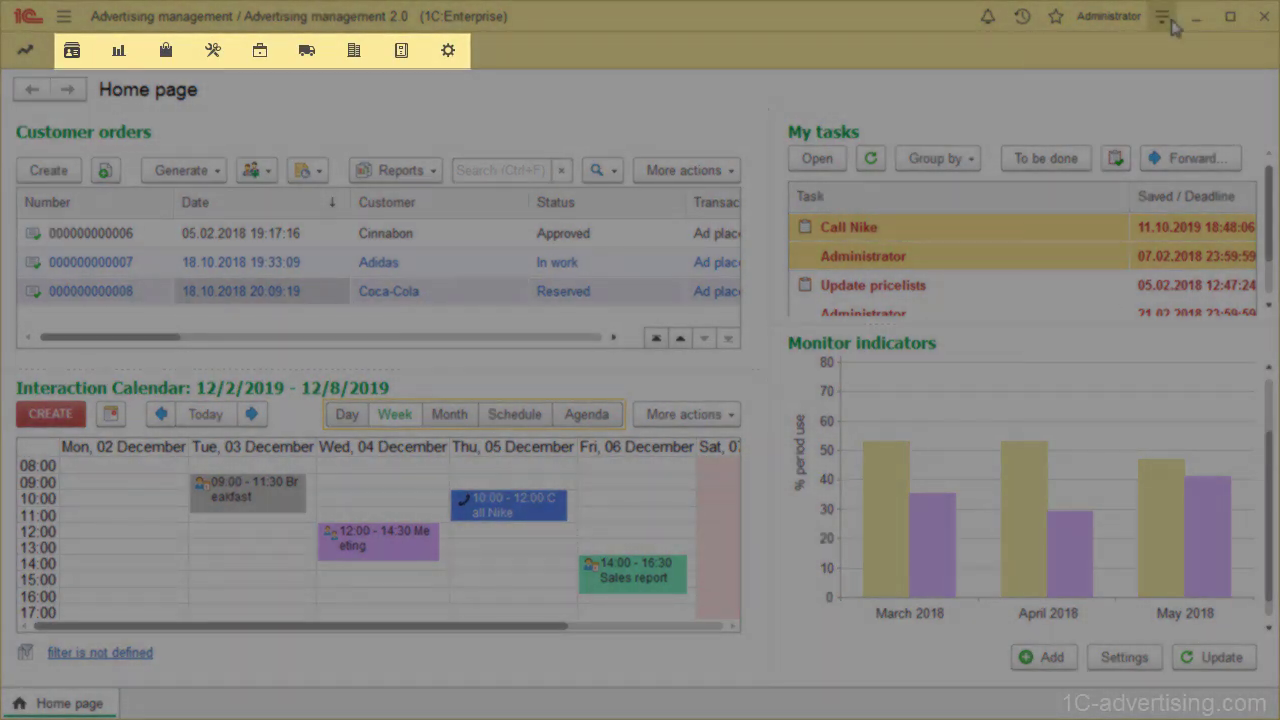
Step: Set the sections panel Show option to 'Text to the right of picture'
click(1162, 18)
mouse_move(1097, 299)
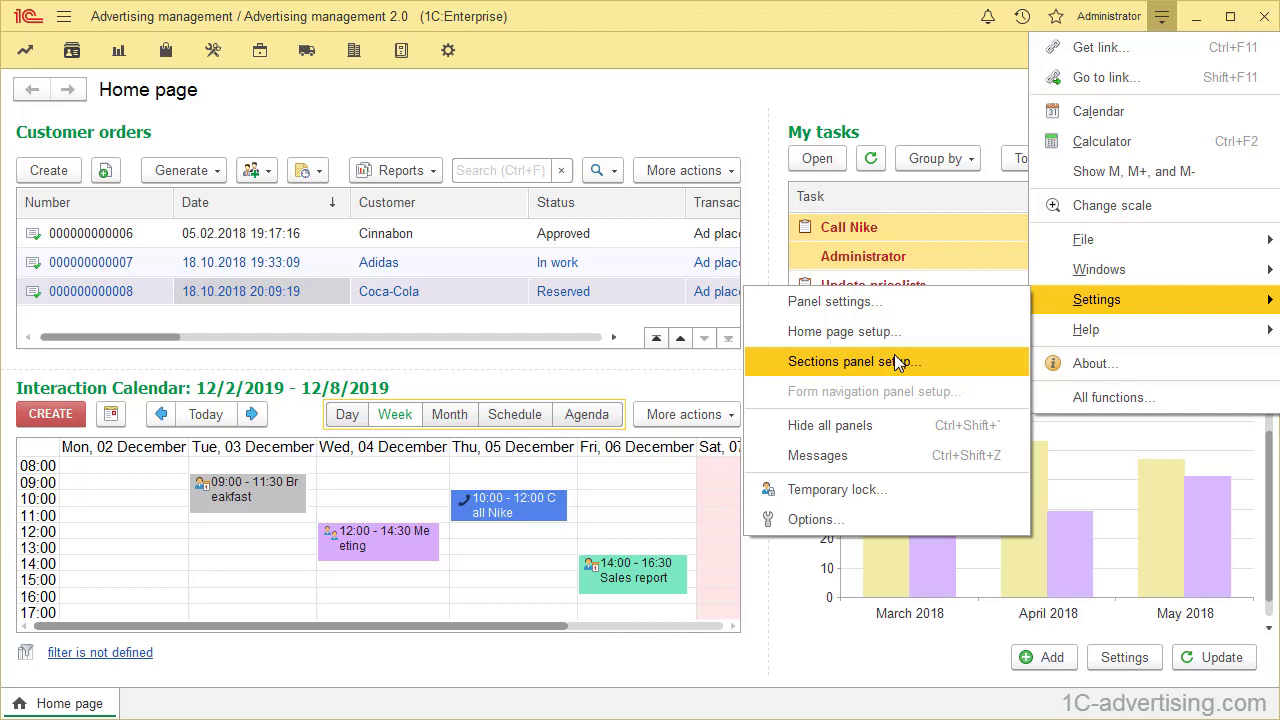
click(892, 362)
click(365, 488)
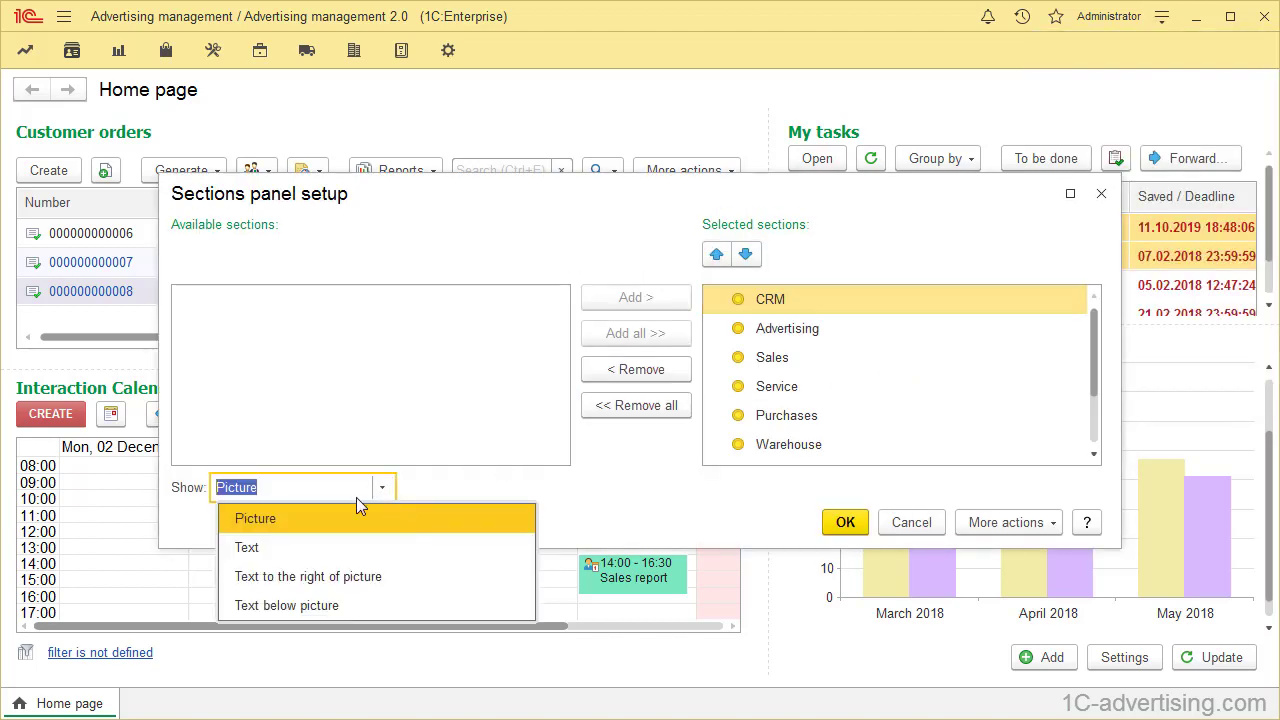
click(292, 572)
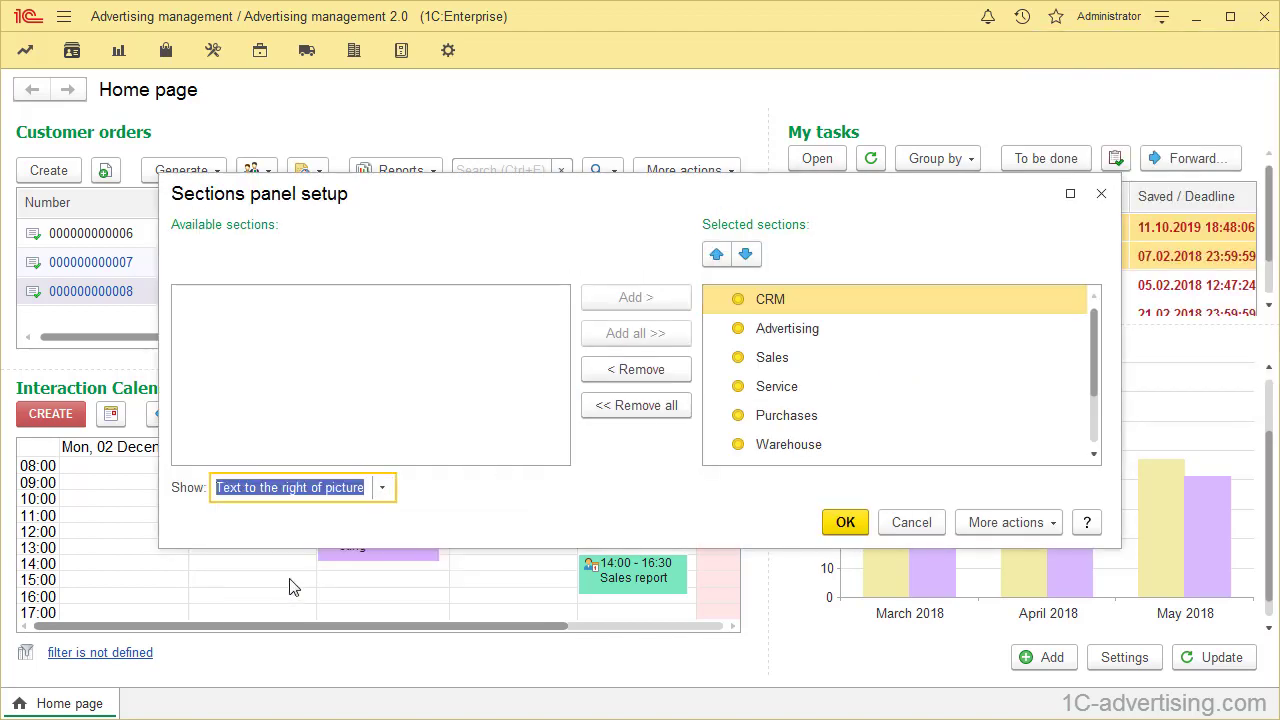
click(843, 523)
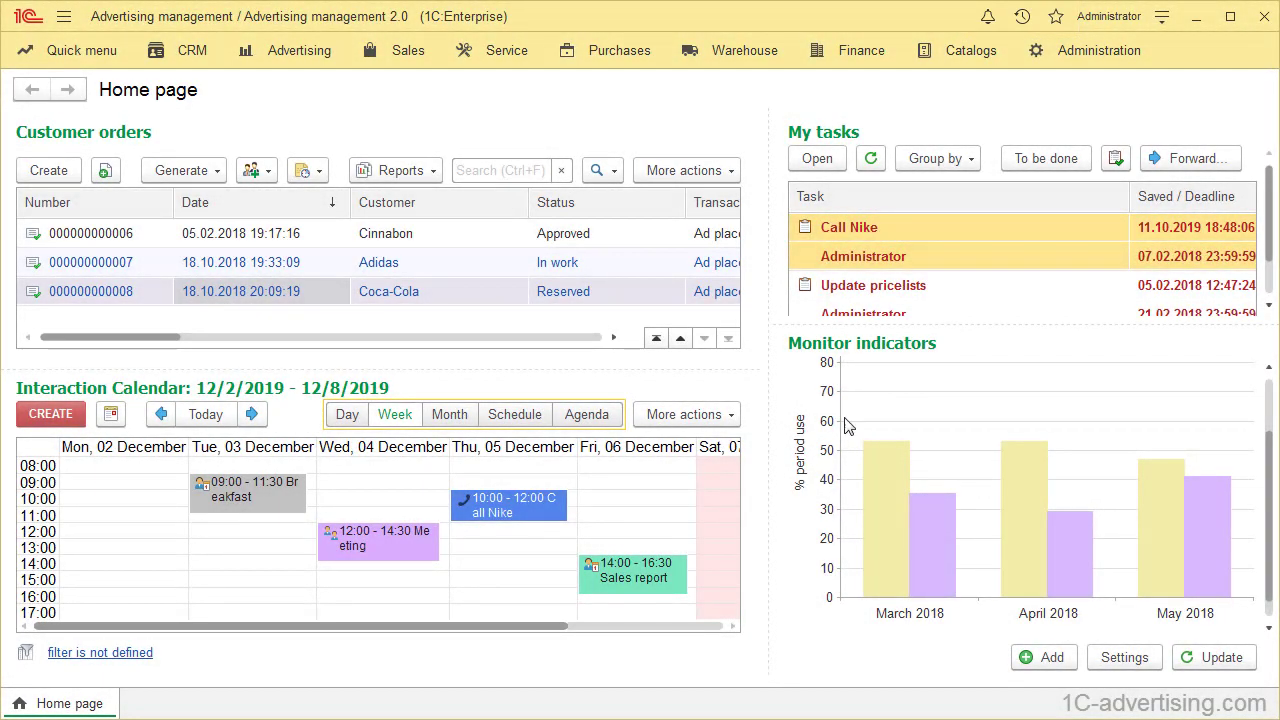
click(988, 18)
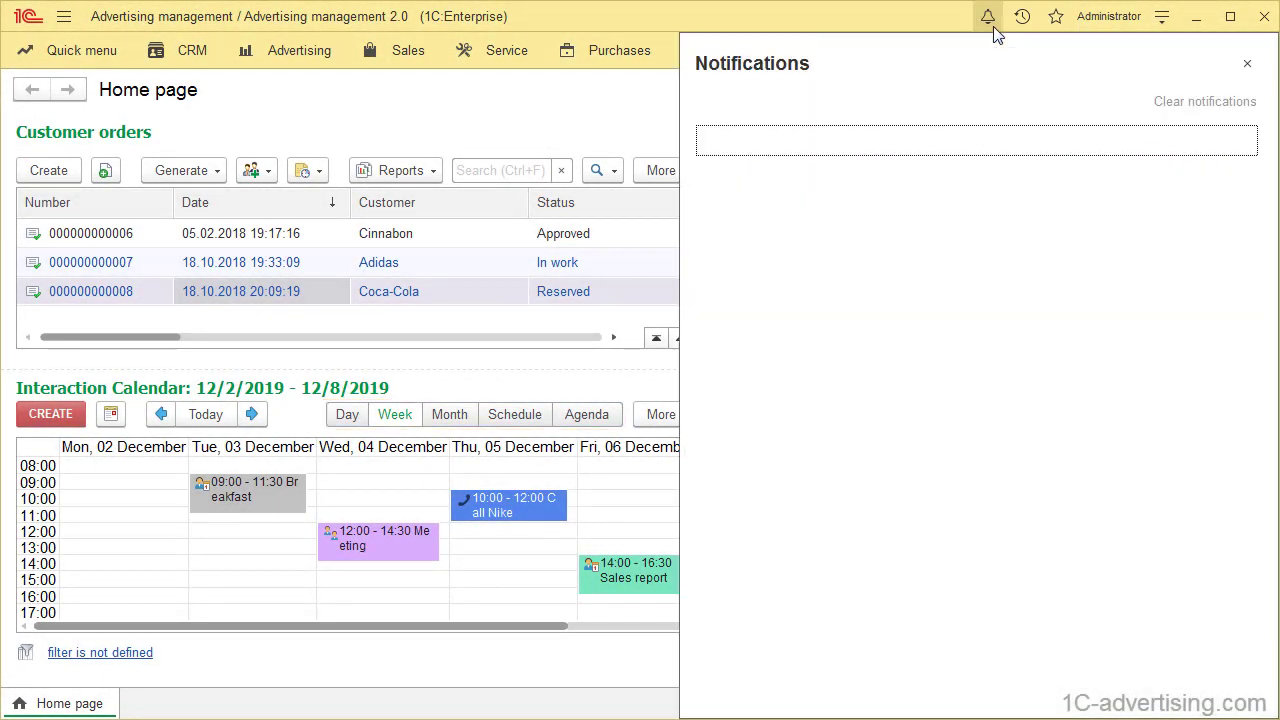
click(1030, 24)
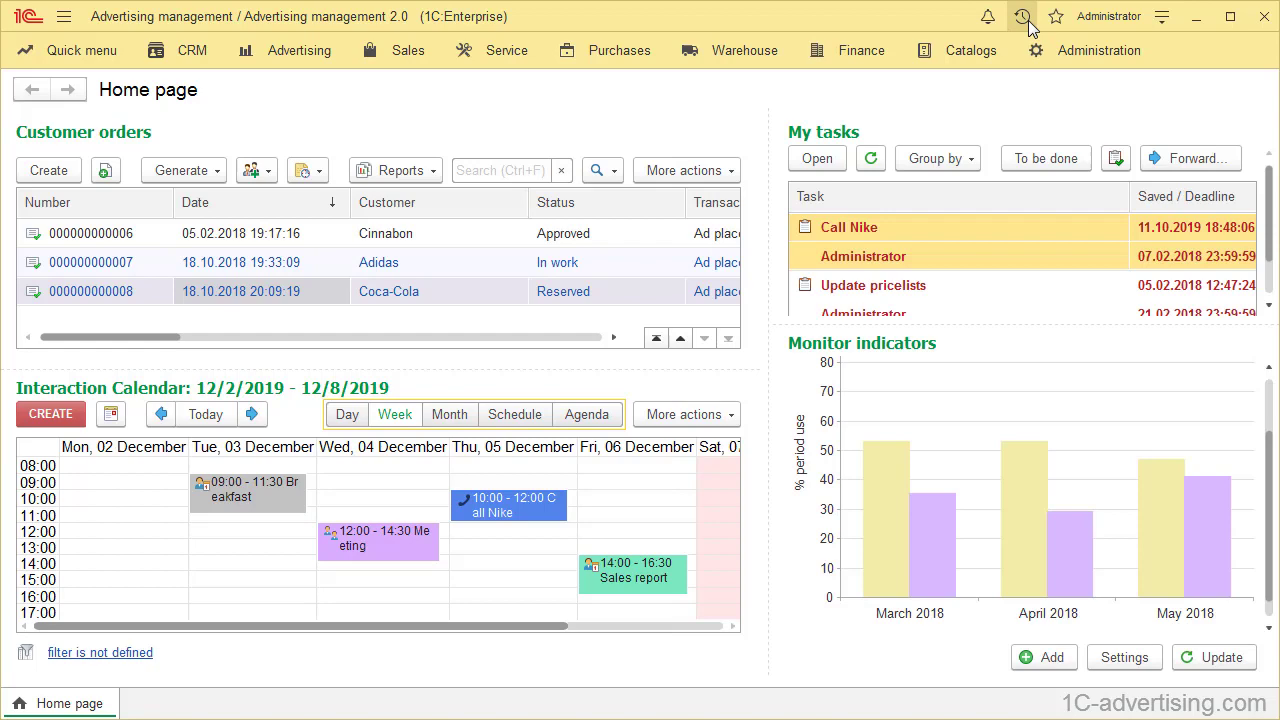
click(1030, 24)
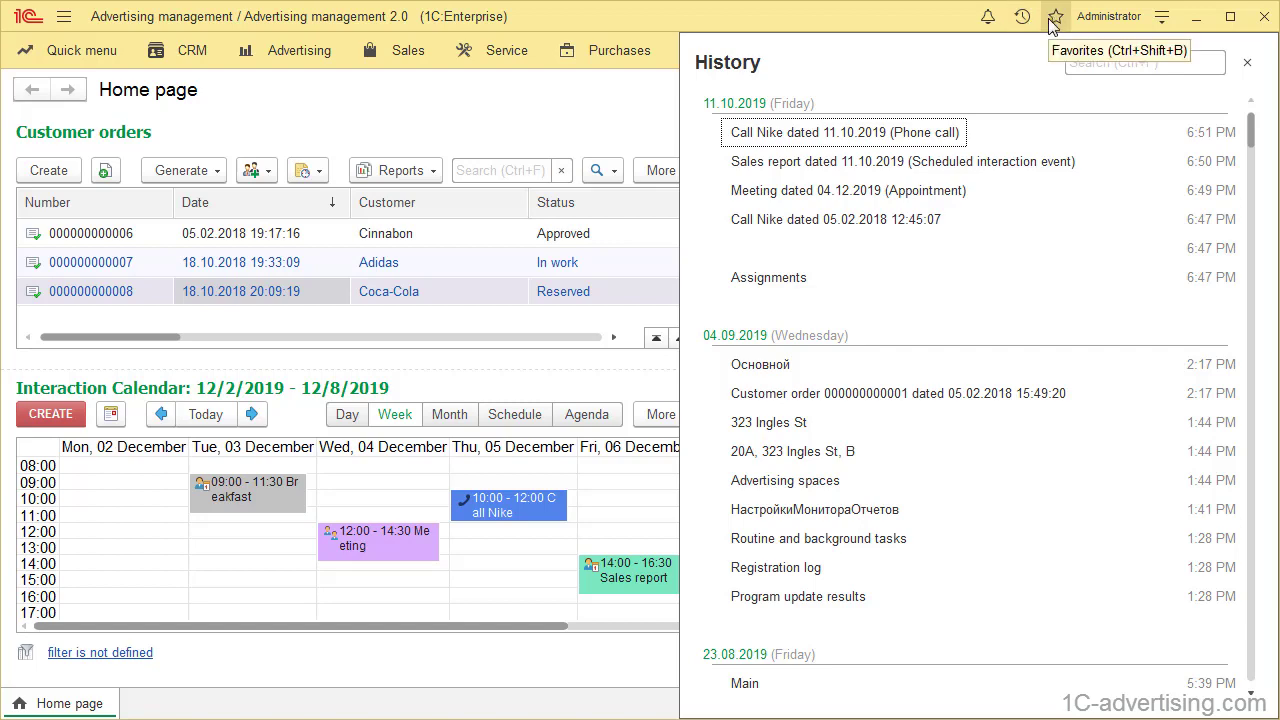
click(1052, 22)
click(1052, 24)
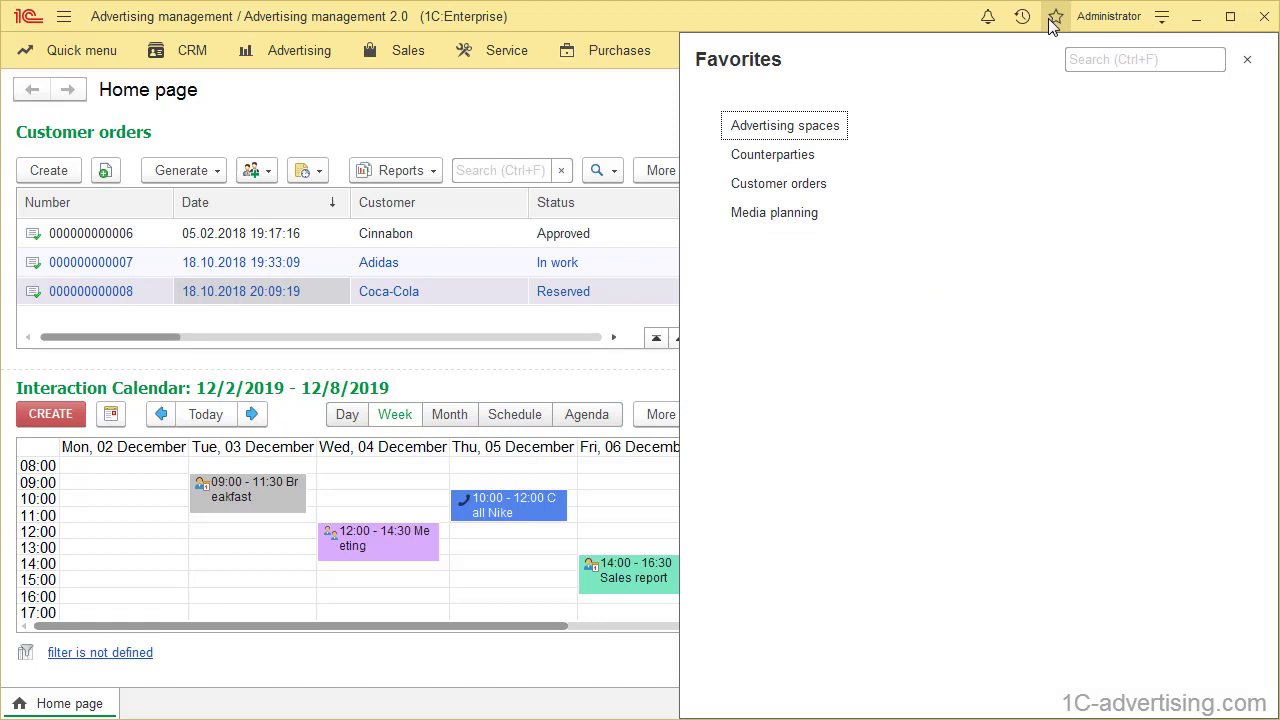
Step: Star Partners in the Sales section, then reopen Favorites to confirm Partners is listed
click(420, 58)
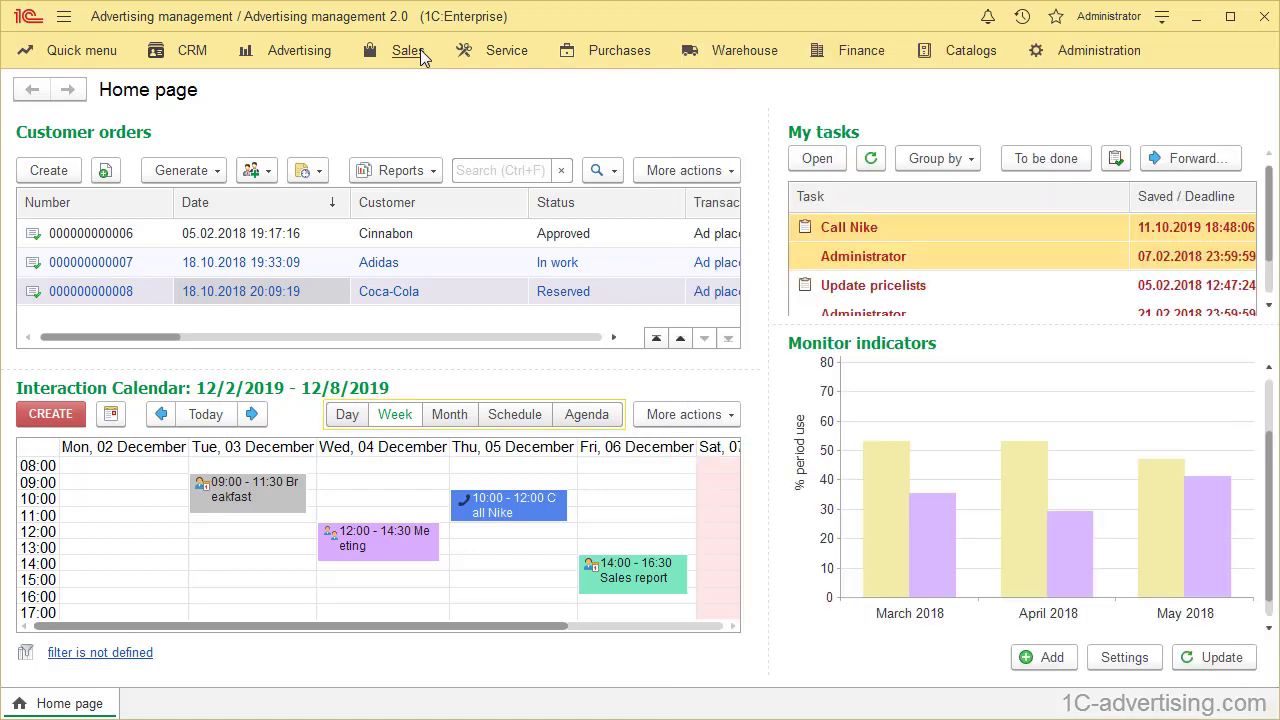
click(420, 58)
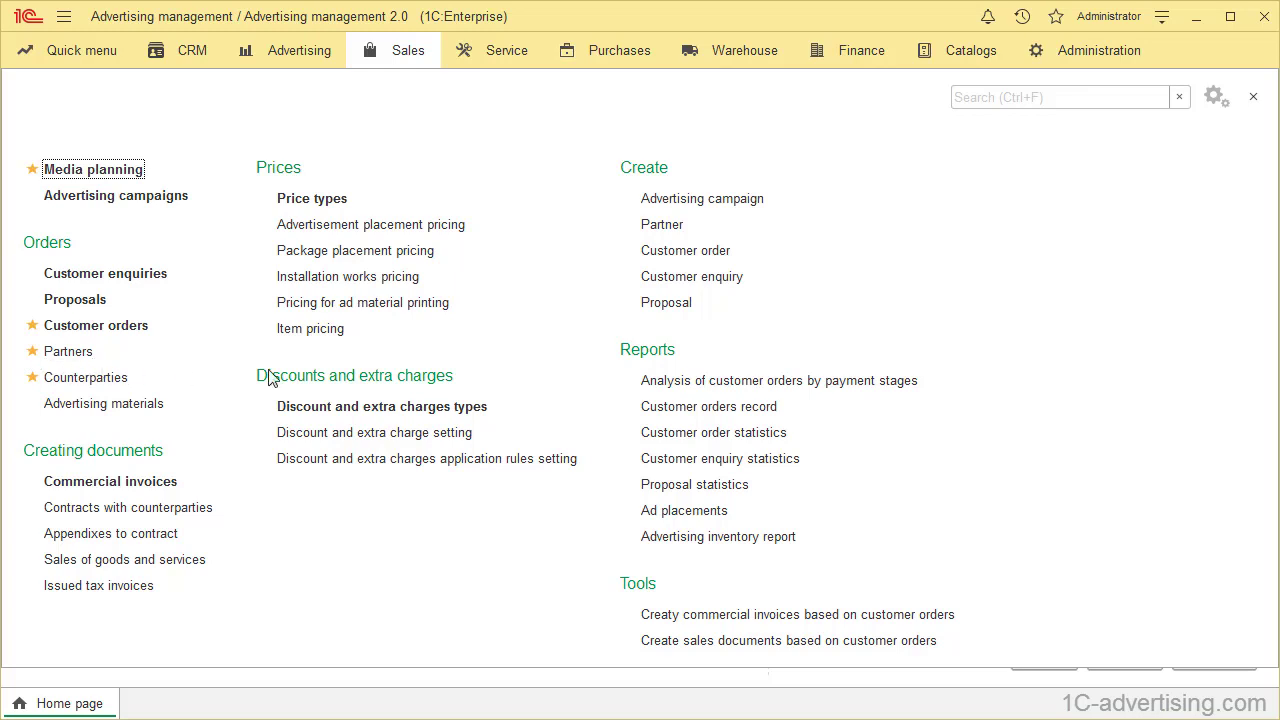
click(1055, 17)
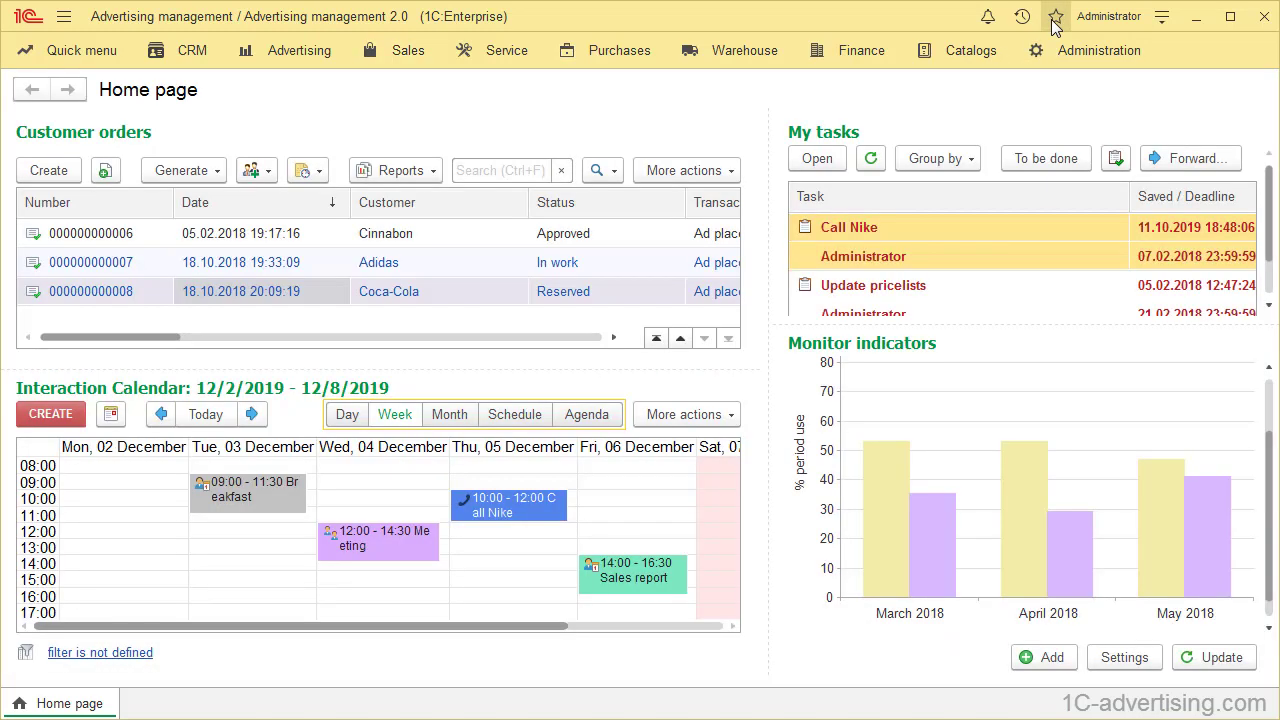
click(1055, 17)
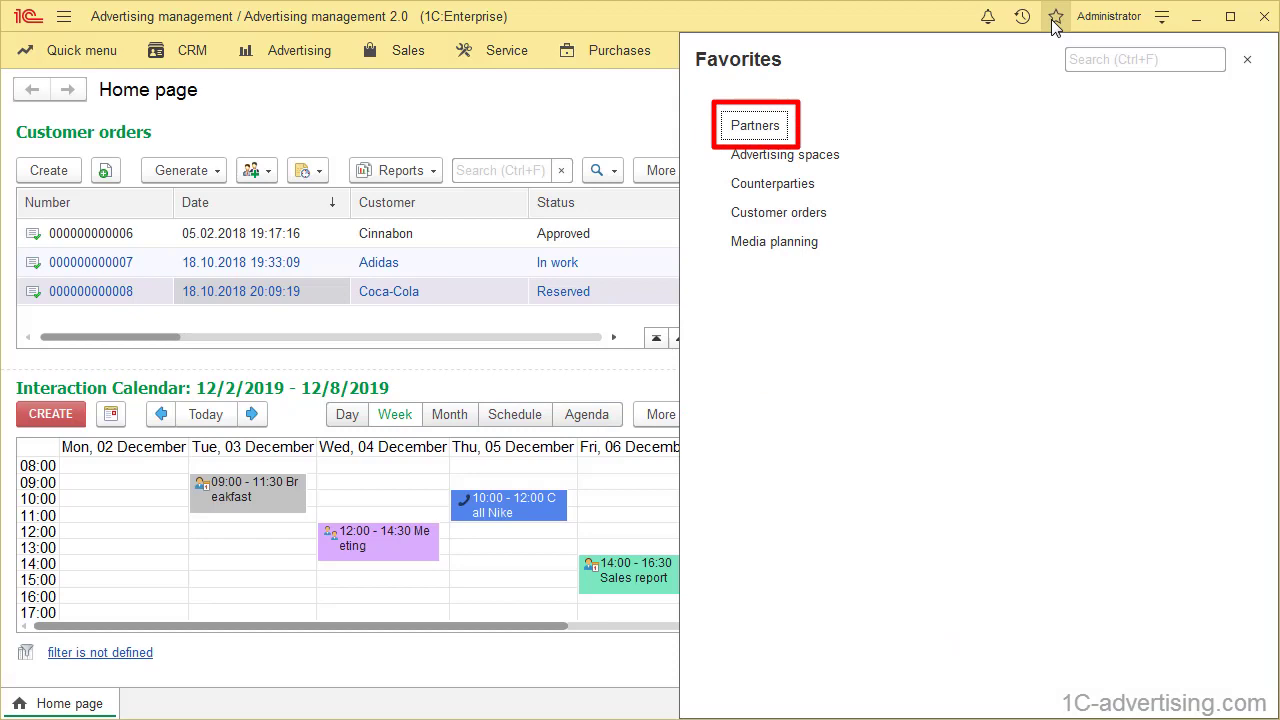